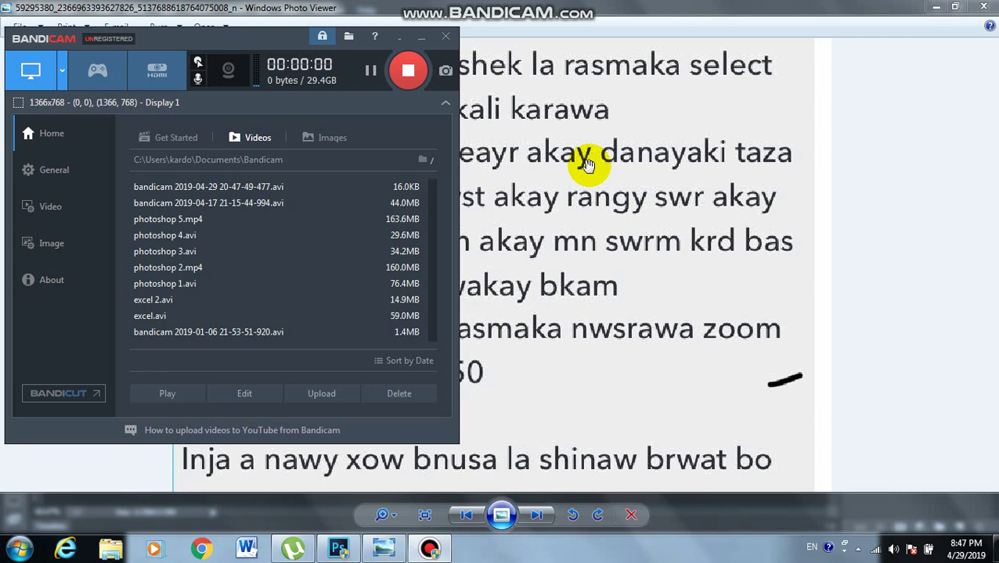
# Read the step notes in Windows Photo Viewer, then return to IMG_0063.JPG in Photoshop
pyautogui.click(587, 164)
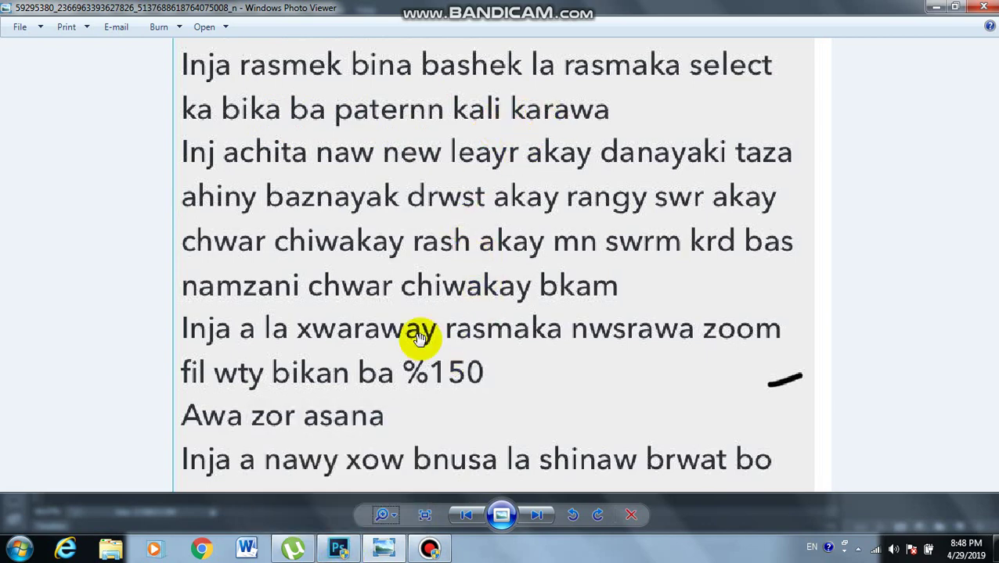
pyautogui.click(338, 549)
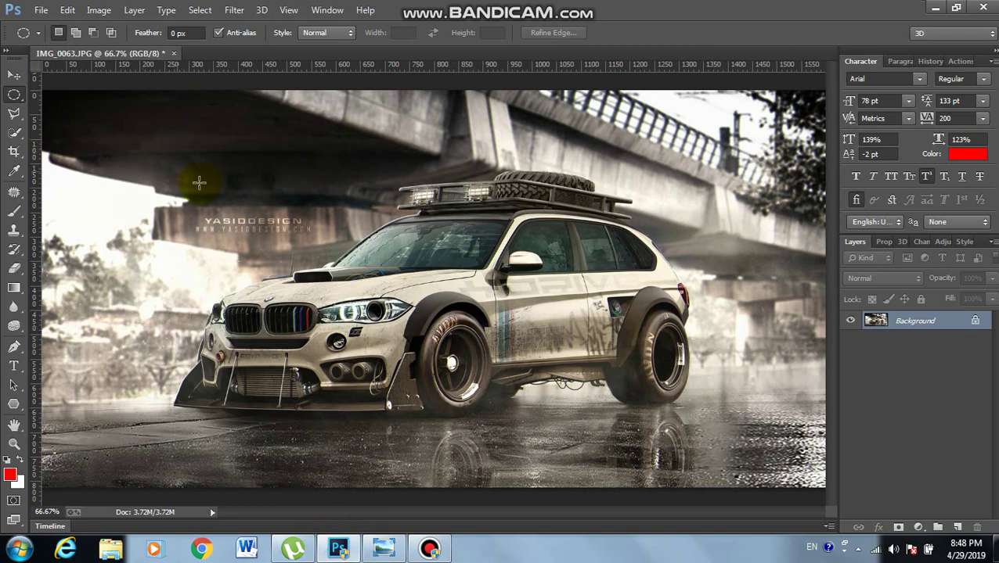
# Fill an elliptical selection over the watermark with the bubble pattern at 70% opacity
pyautogui.moveTo(202, 183); pyautogui.dragTo(352, 291)
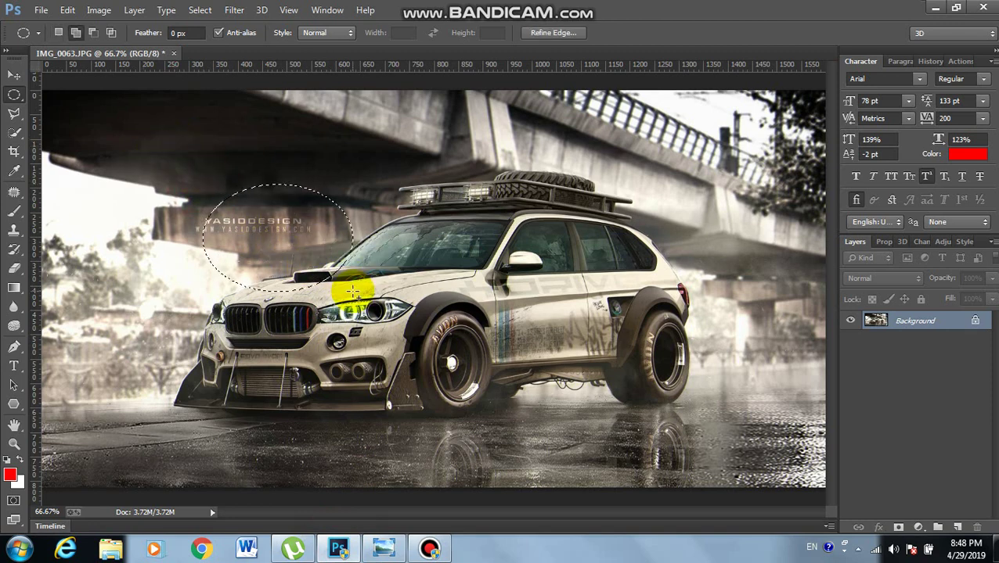
pyautogui.hotkey('shift', 'F5')
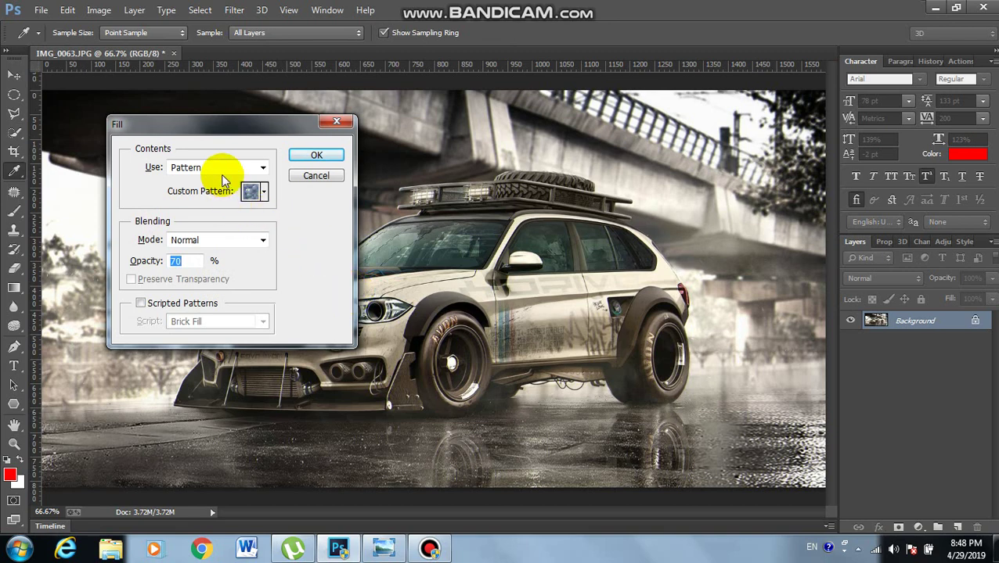
pyautogui.click(263, 167)
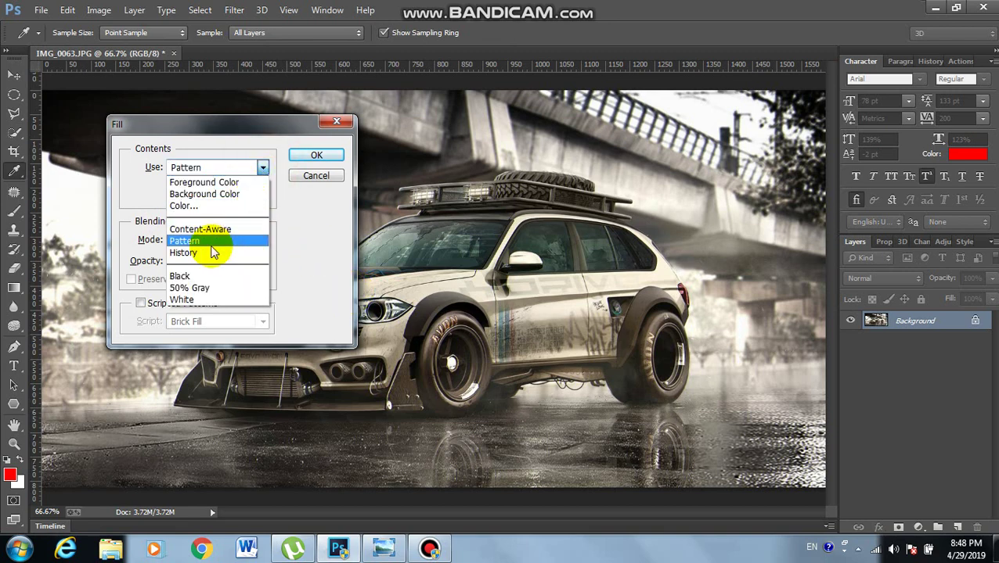
pyautogui.click(210, 242)
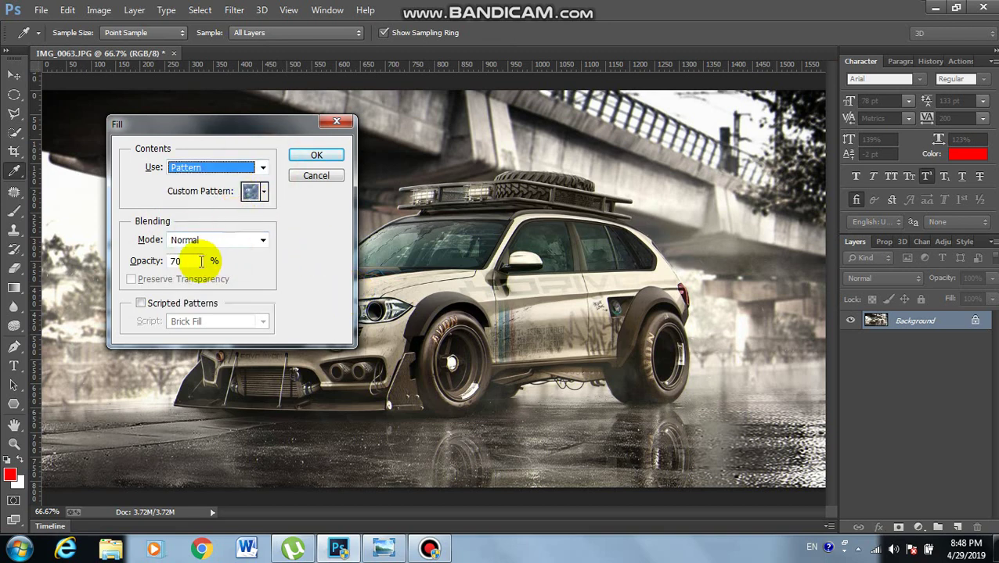
pyautogui.click(192, 261)
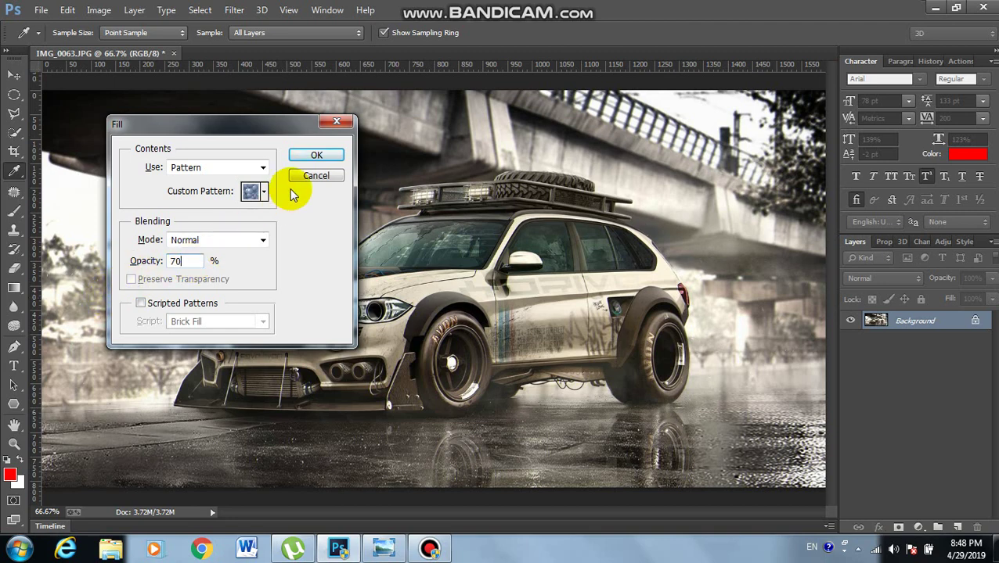
pyautogui.click(299, 159)
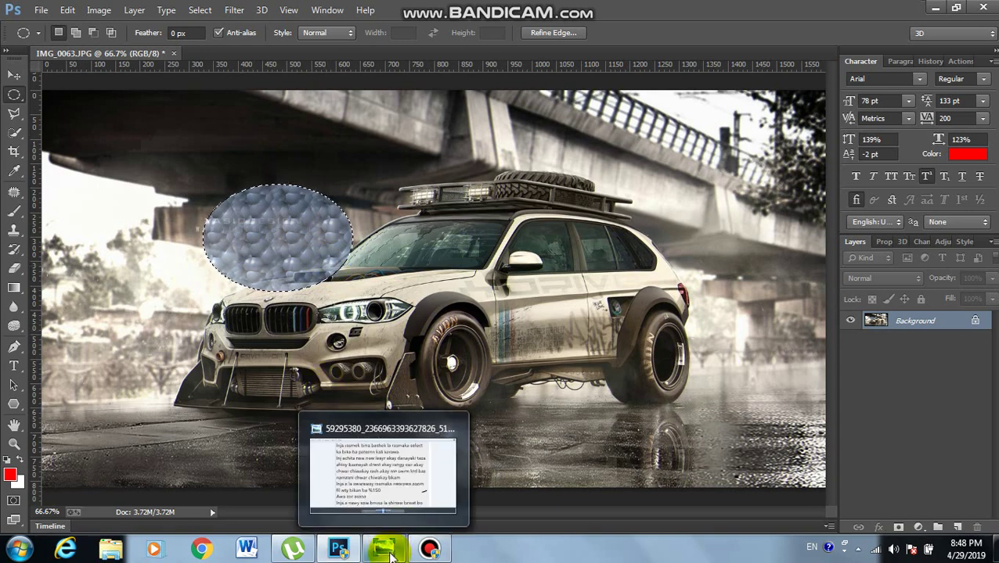
pyautogui.click(390, 553)
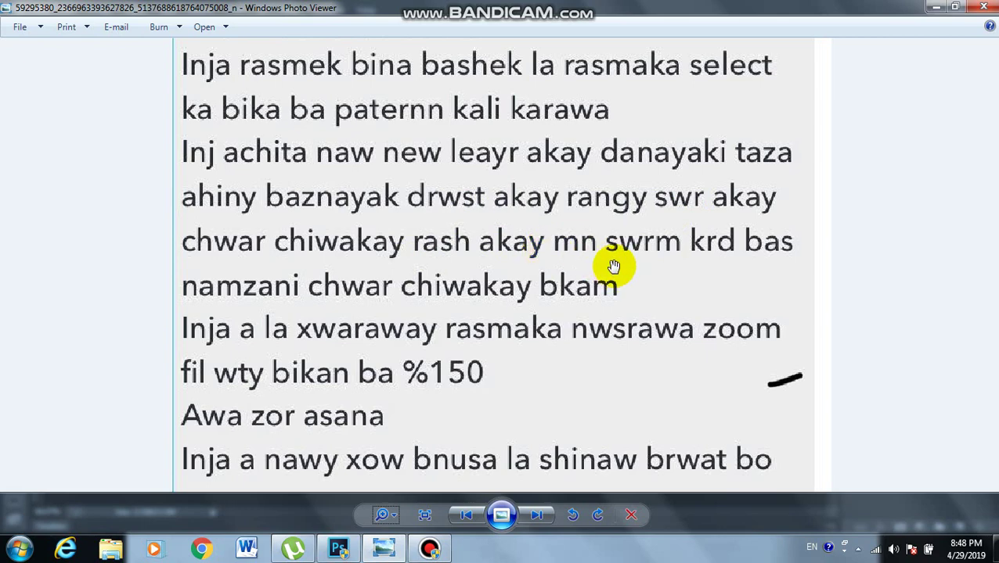
pyautogui.click(339, 551)
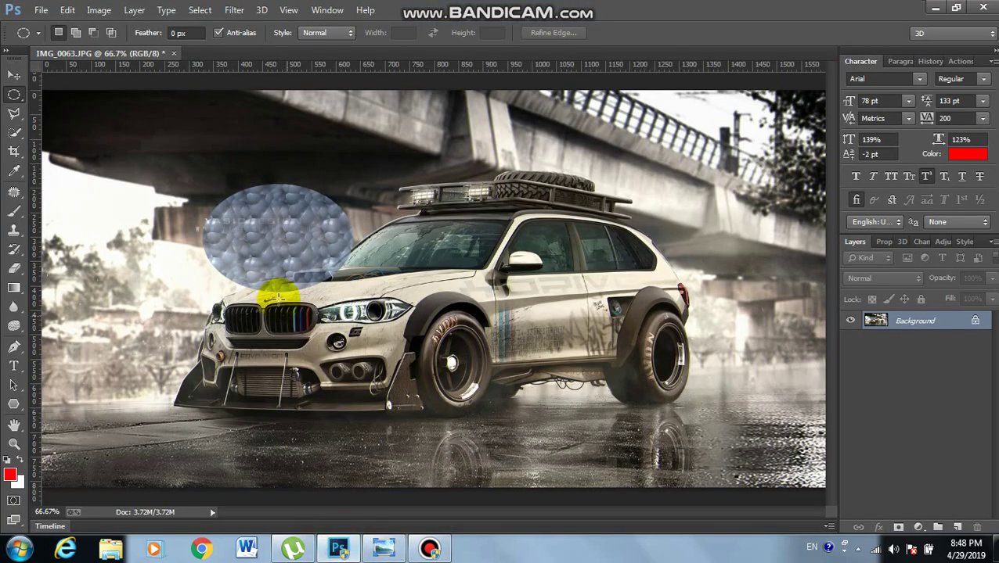
# Select an ellipse over the rear door and fill it with orange-red ff3a00
pyautogui.moveTo(448, 202); pyautogui.dragTo(612, 330)
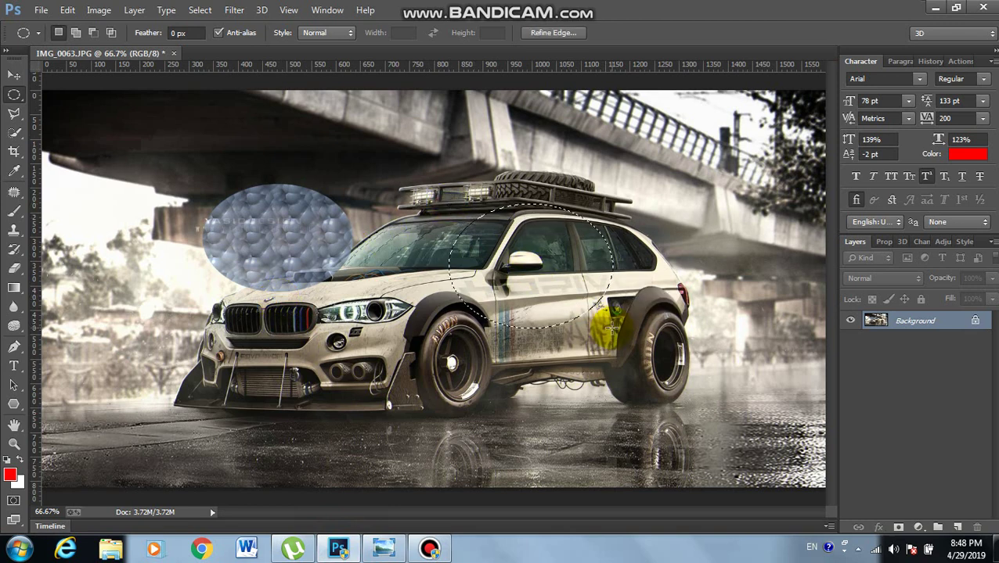
pyautogui.hotkey('shift', 'F5')
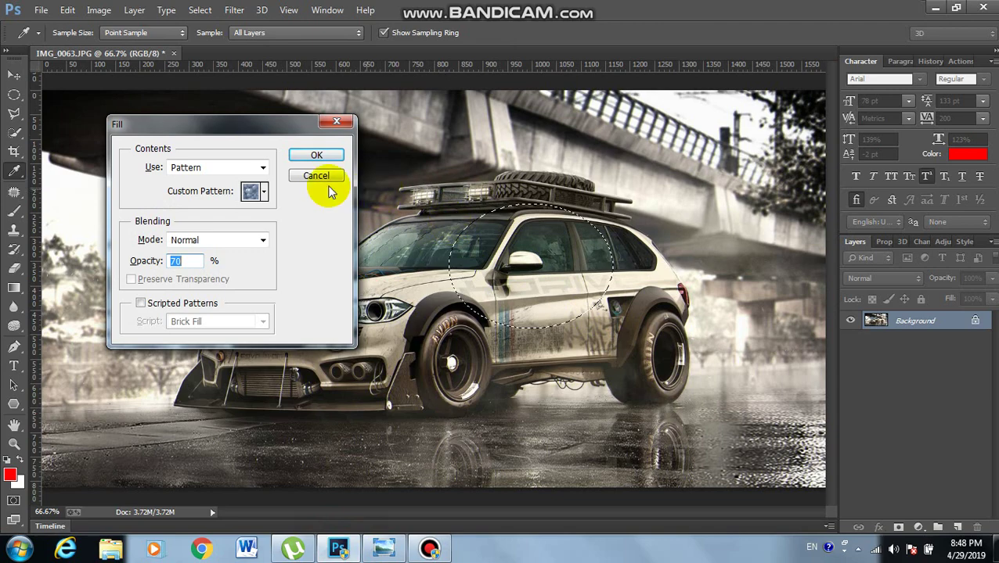
pyautogui.click(262, 169)
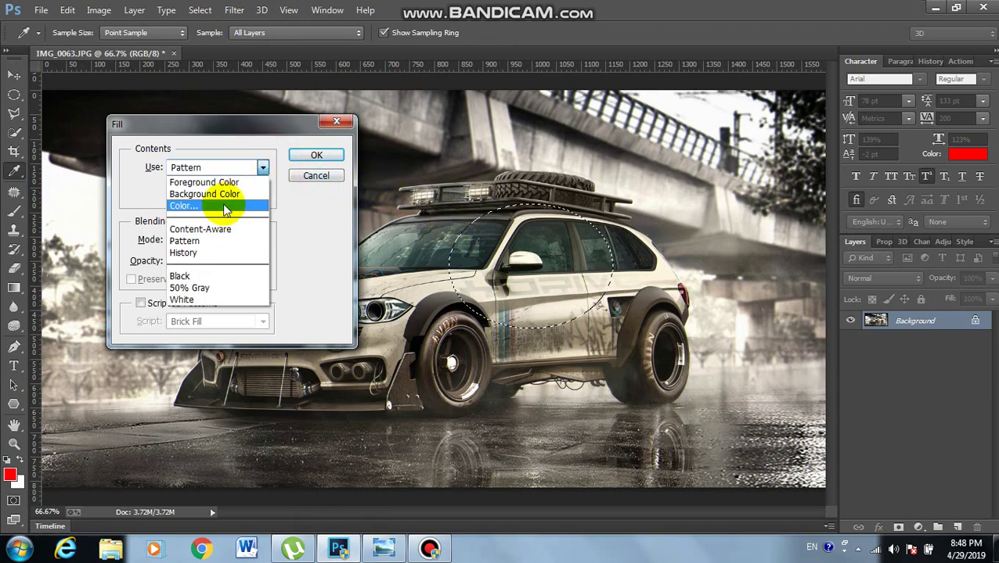
pyautogui.click(223, 203)
pyautogui.moveTo(261, 139); pyautogui.dragTo(291, 70)
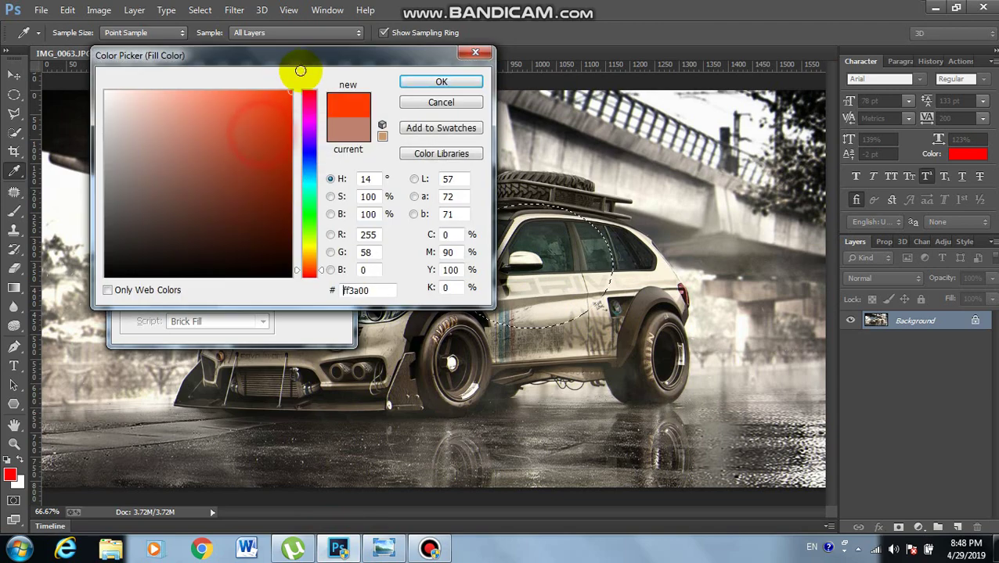
pyautogui.click(444, 86)
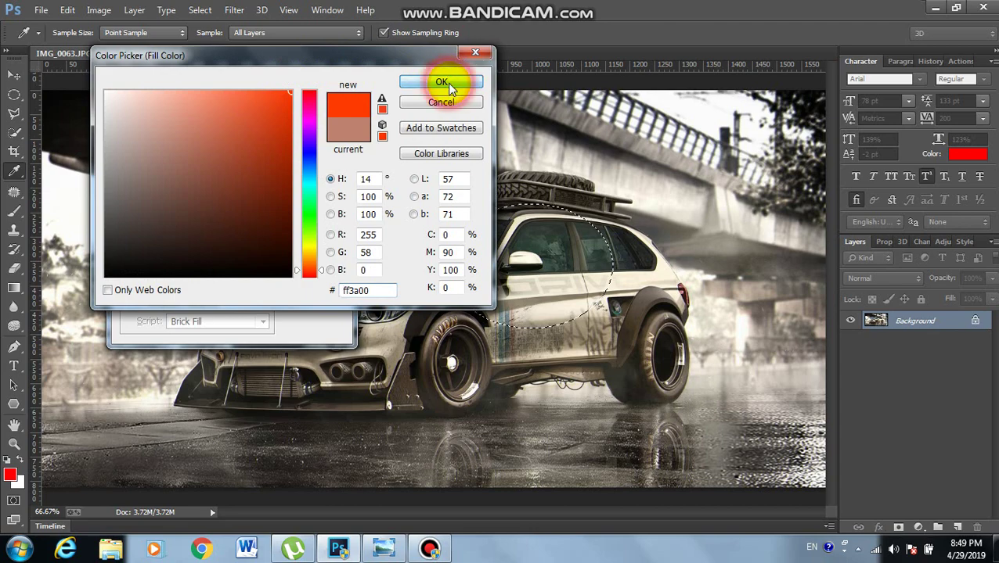
pyautogui.click(317, 156)
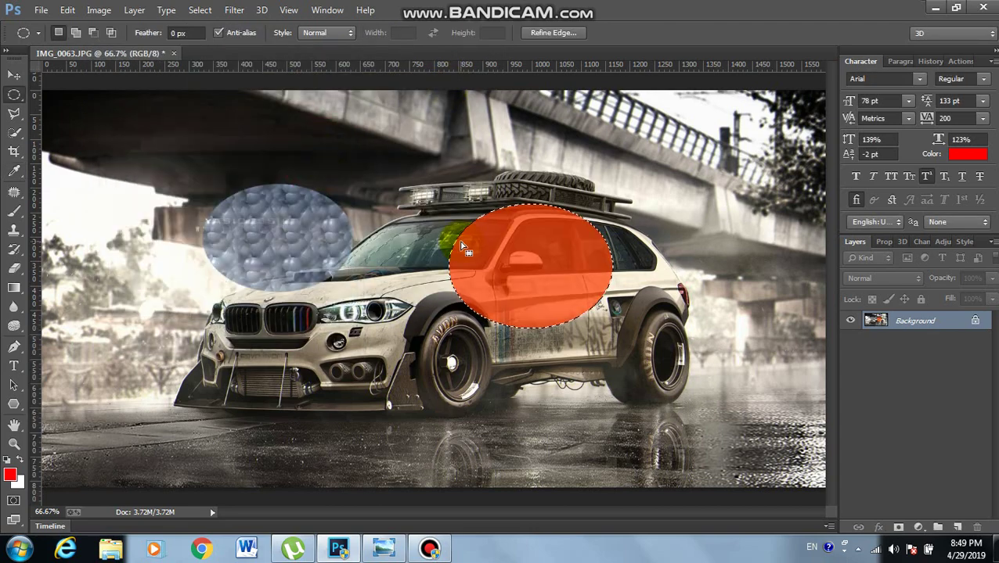
# Refill the ellipse at 100% opacity so the orange-red is solid
pyautogui.hotkey('shift', 'F5')
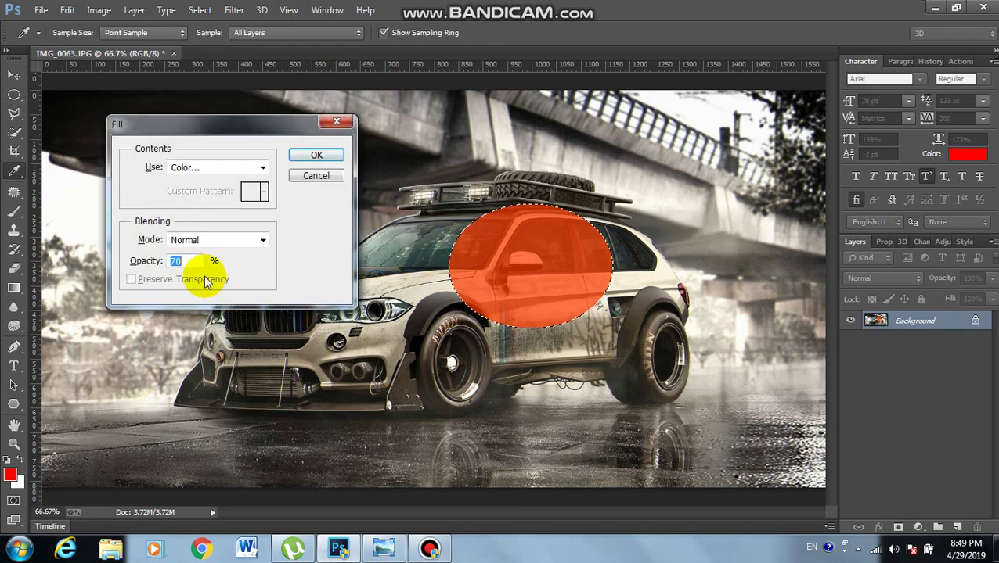
pyautogui.write('100')
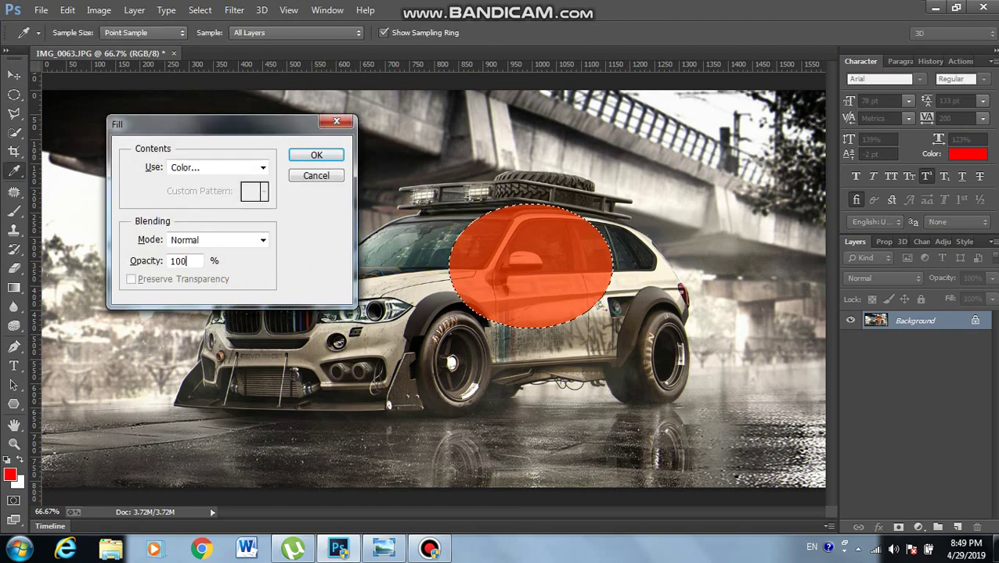
pyautogui.click(313, 157)
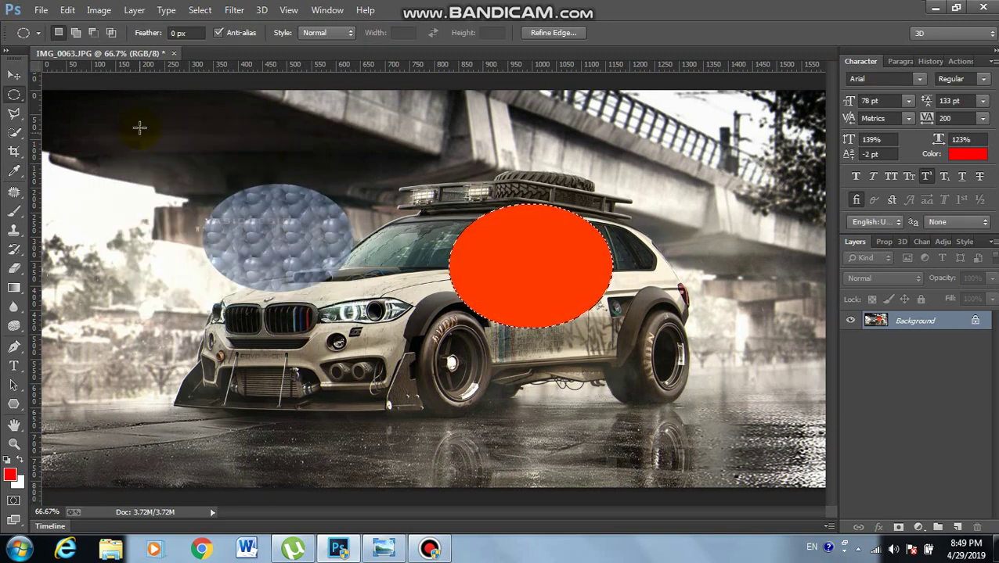
# Turn the ellipse selection into a 40 px border with Select > Modify > Border
pyautogui.click(196, 16)
pyautogui.moveTo(227, 186)
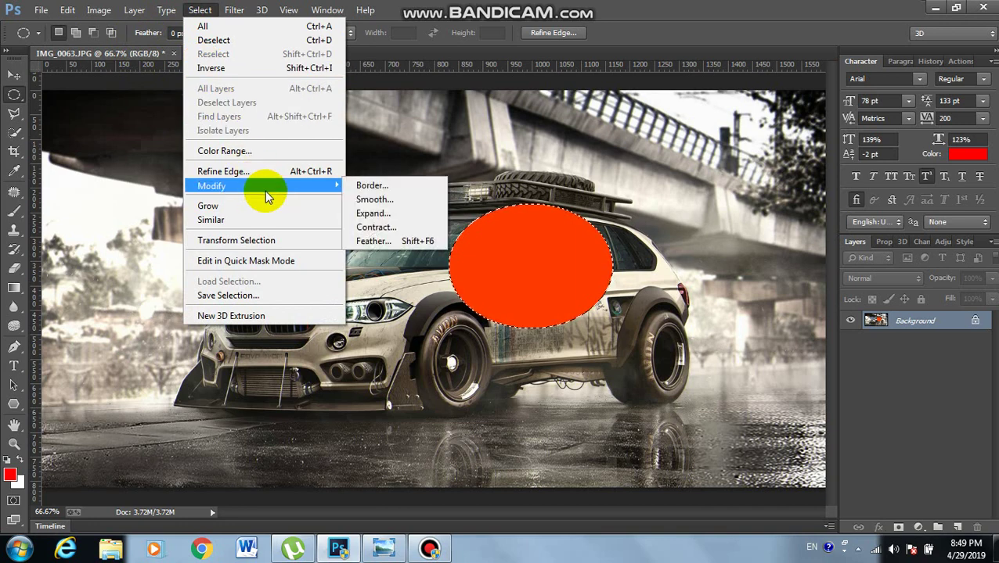
pyautogui.click(368, 187)
pyautogui.write('40')
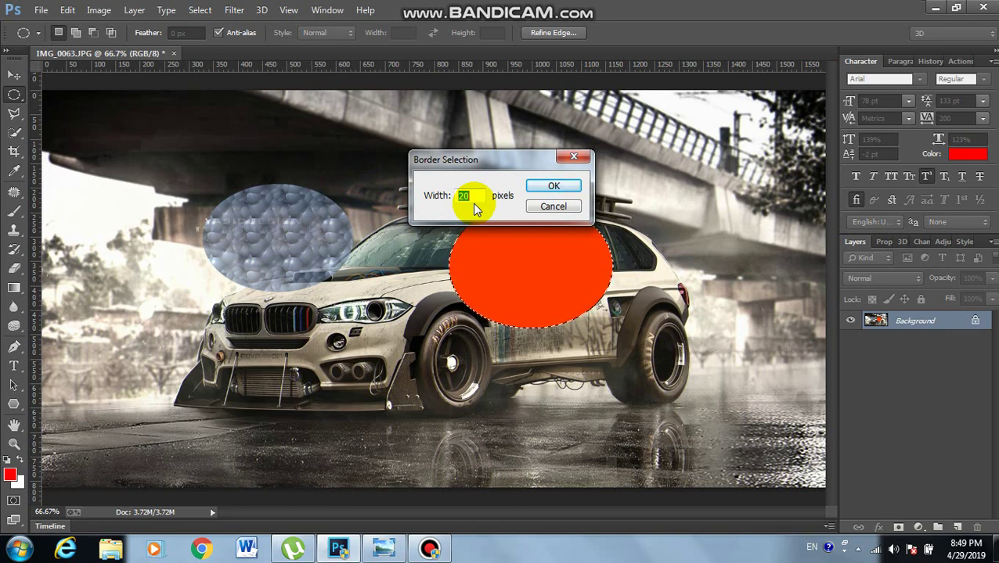
pyautogui.click(561, 186)
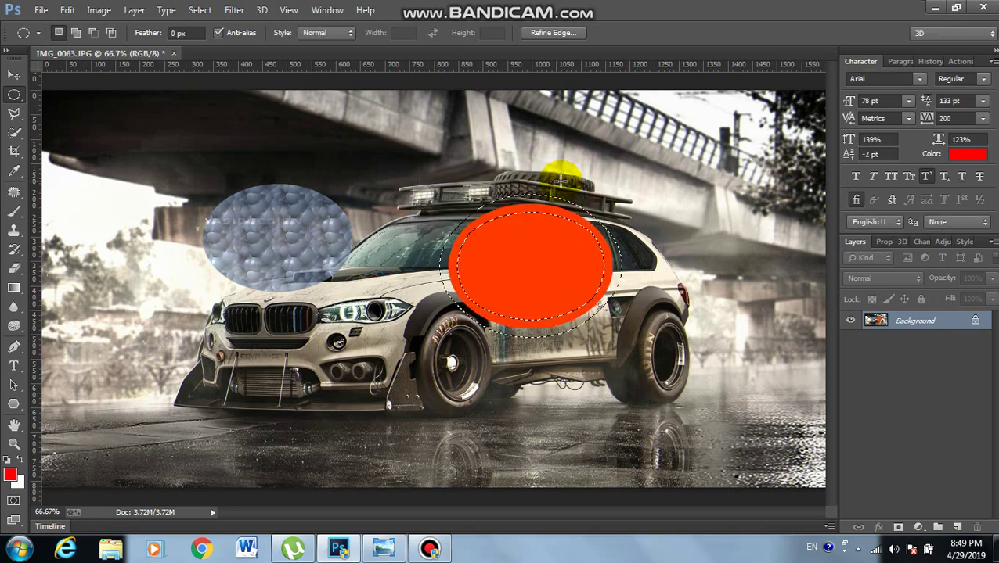
# Fill the border ring with black (000000) and deselect
pyautogui.hotkey('shift', 'F5')
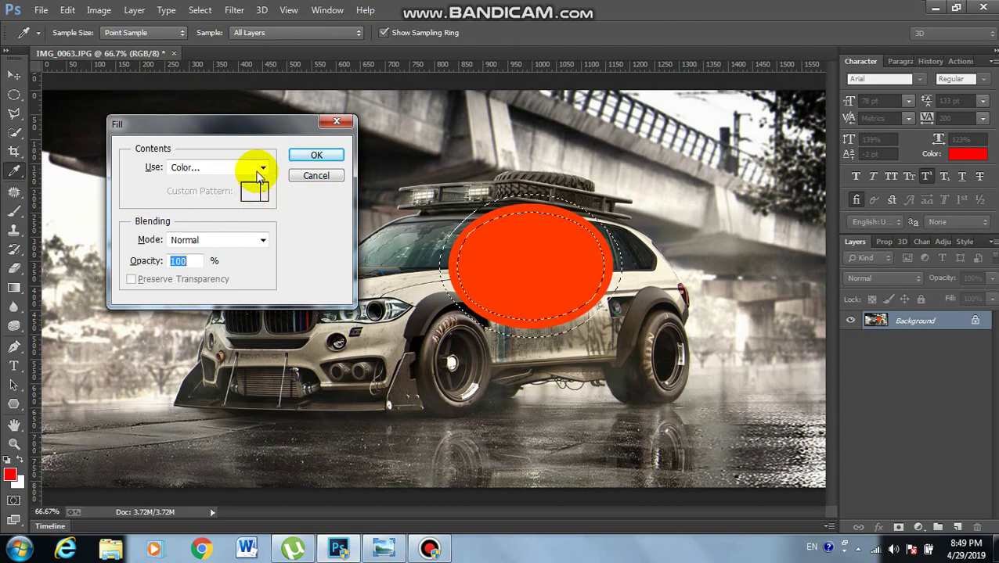
pyautogui.click(262, 167)
pyautogui.click(225, 206)
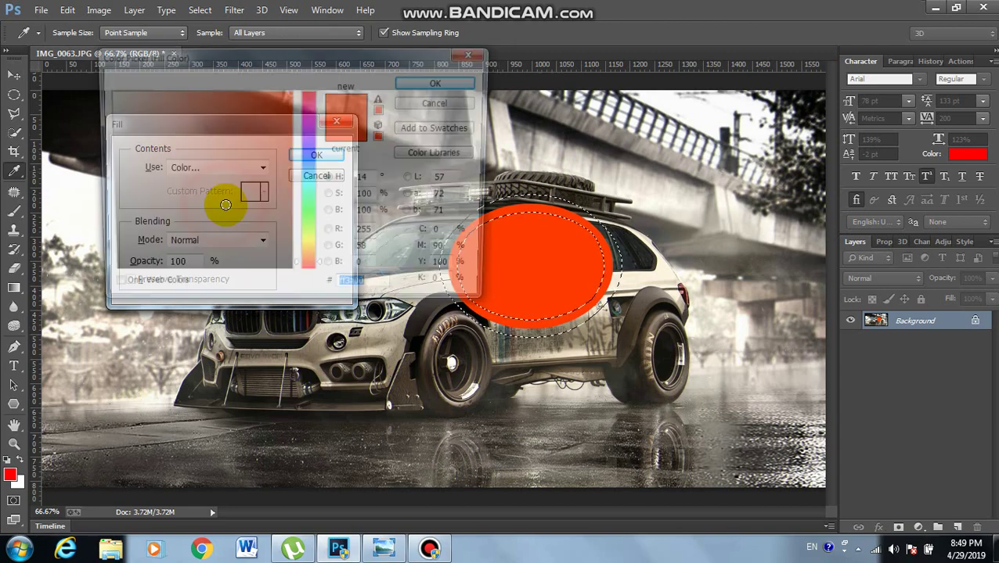
pyautogui.moveTo(250, 184); pyautogui.dragTo(69, 285)
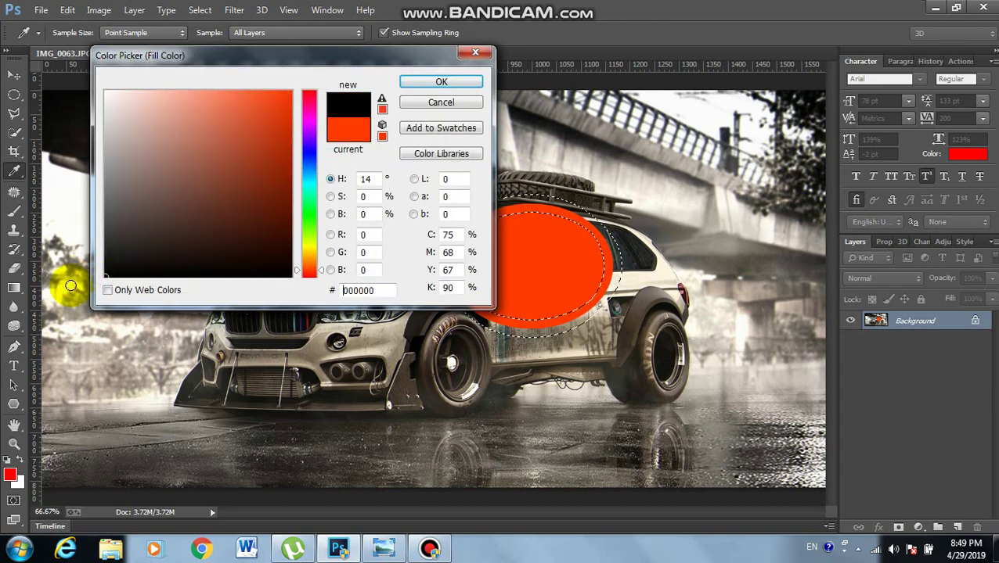
pyautogui.click(437, 85)
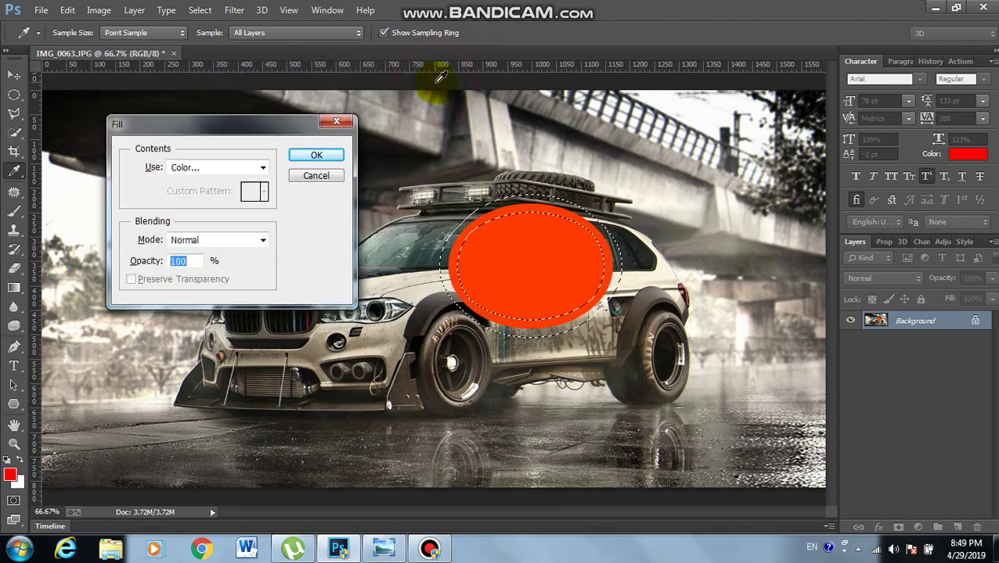
pyautogui.click(321, 156)
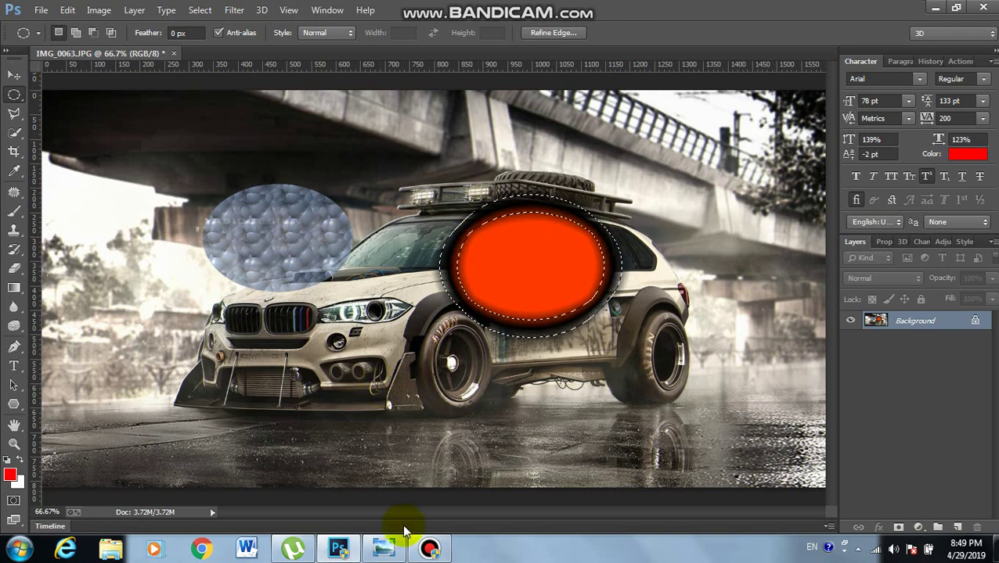
pyautogui.hotkey('ctrl', 'd')
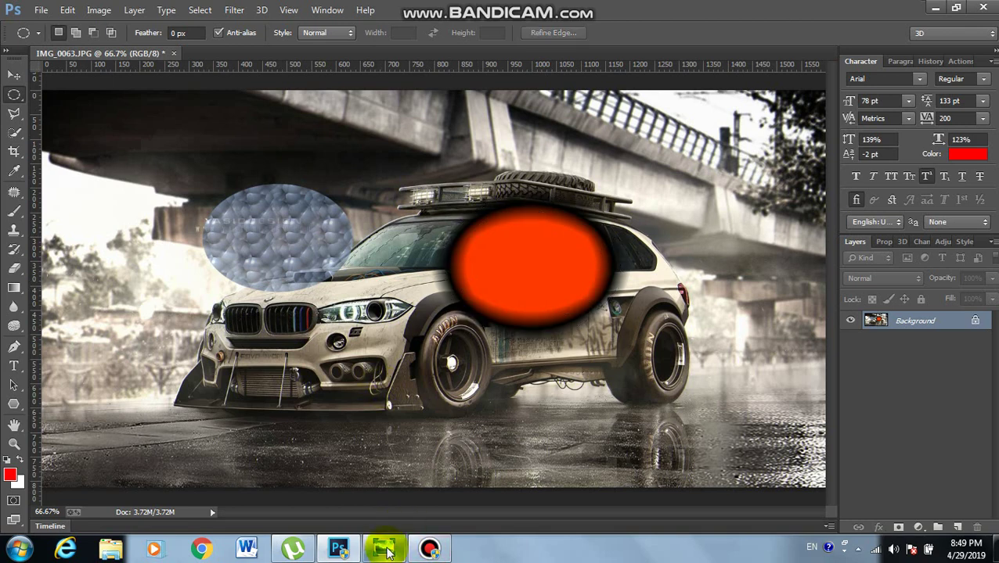
pyautogui.click(384, 550)
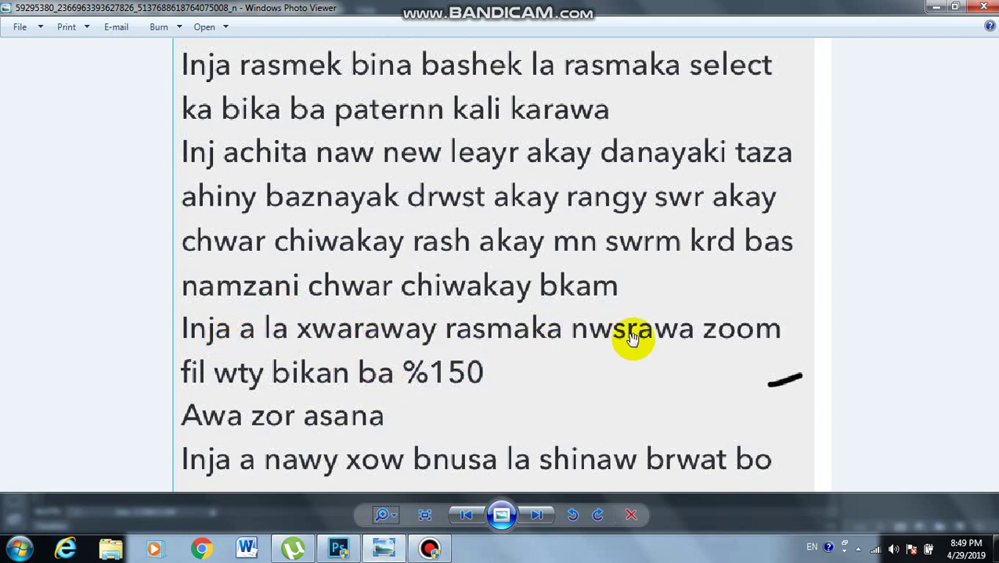
pyautogui.moveTo(501, 515)
pyautogui.click(339, 550)
pyautogui.write('150')
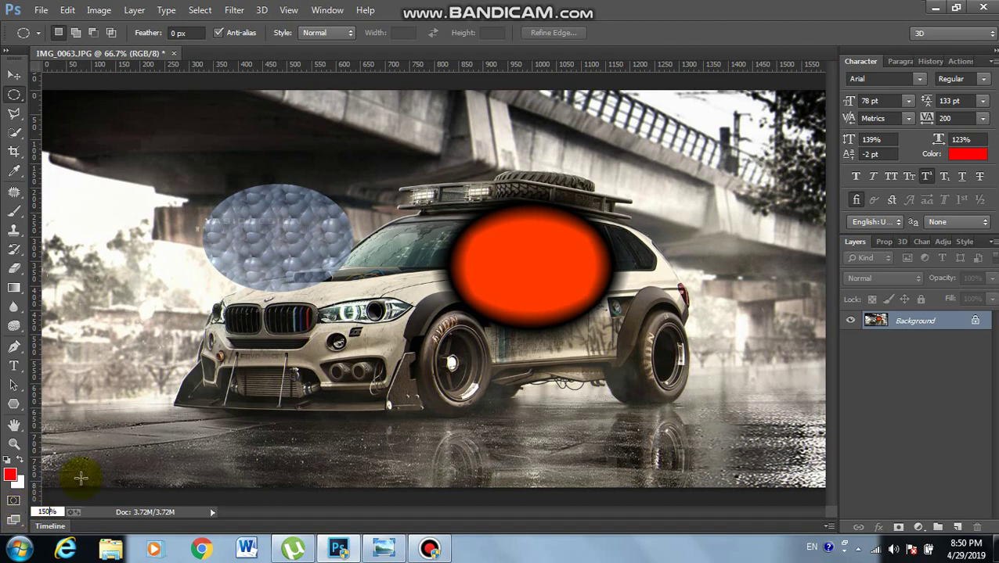
# Zoom the photo to 150% and read the last lines of the notes in Photo Viewer
pyautogui.press('Return')
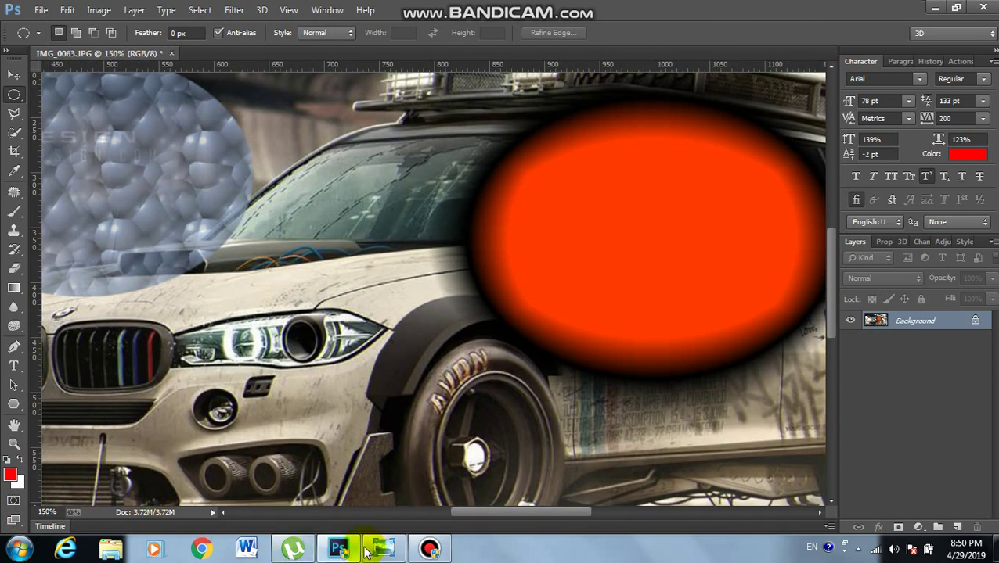
pyautogui.click(383, 548)
pyautogui.moveTo(494, 404); pyautogui.dragTo(490, 298)
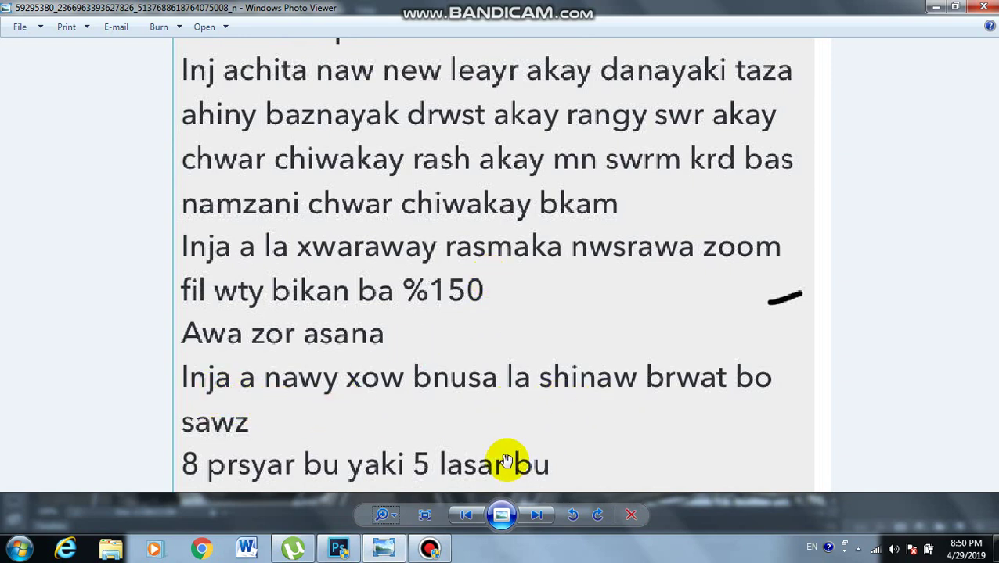
pyautogui.click(338, 548)
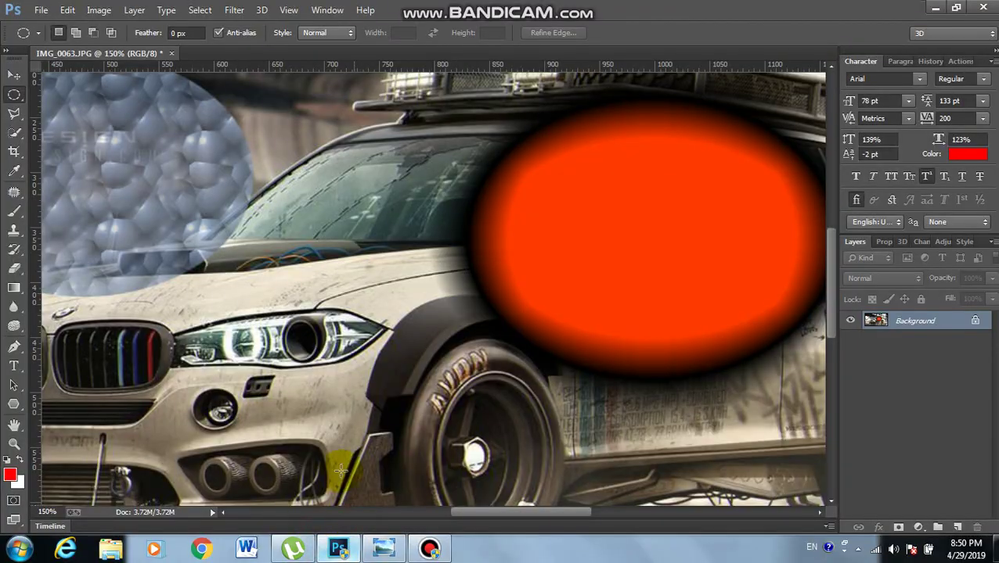
# Type 'kardo' in a horizontal text box across the windscreen and commit it
pyautogui.click(12, 366)
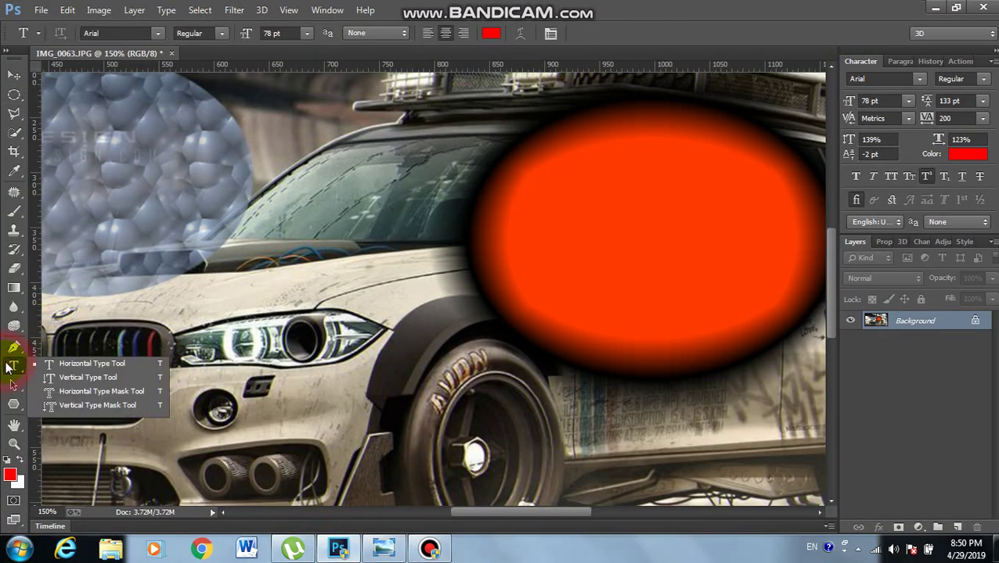
pyautogui.moveTo(207, 181)
pyautogui.mouseDown()
pyautogui.moveTo(437, 285)
pyautogui.moveTo(707, 364)
pyautogui.mouseUp()
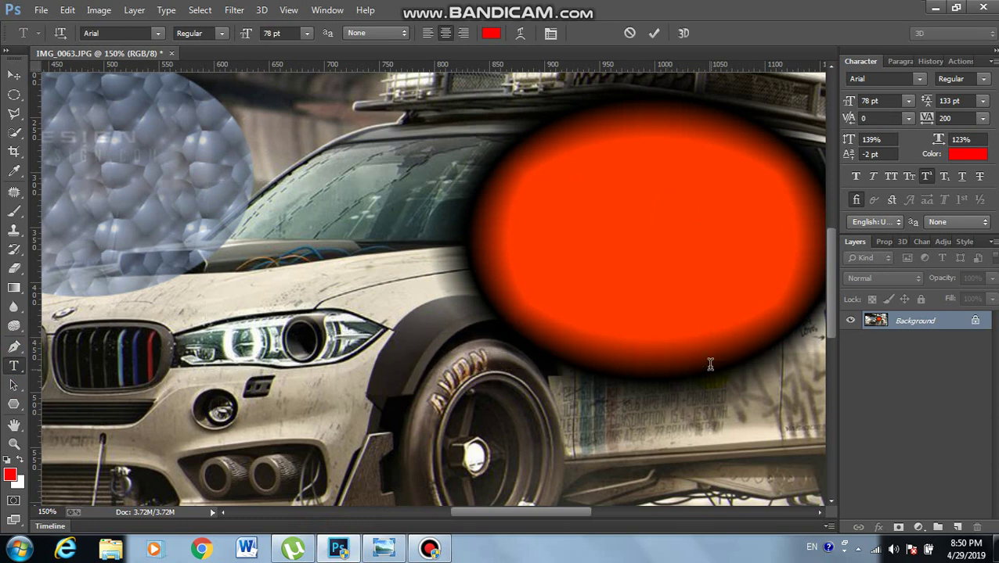
pyautogui.write('ka')
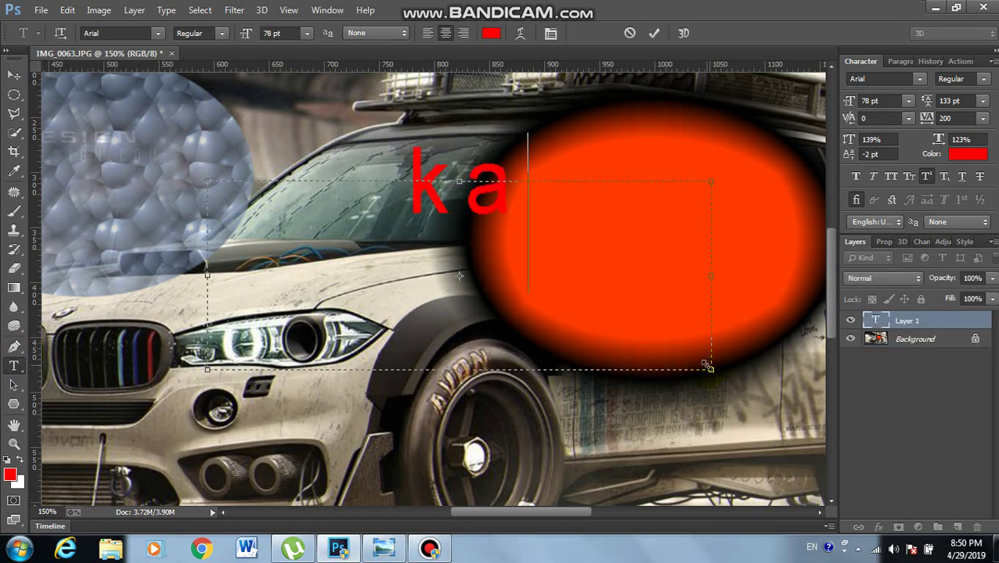
pyautogui.write('rdo')
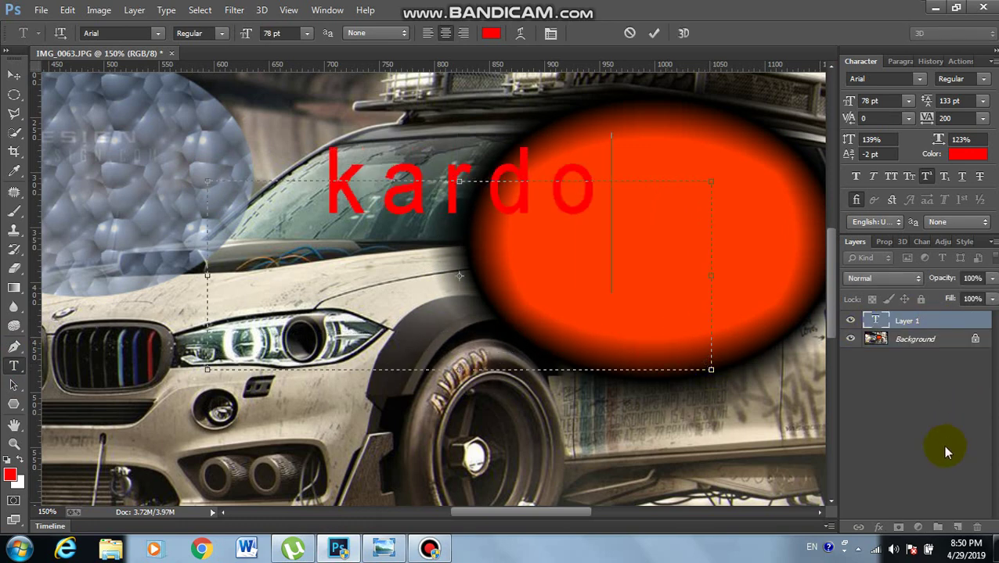
pyautogui.click(653, 33)
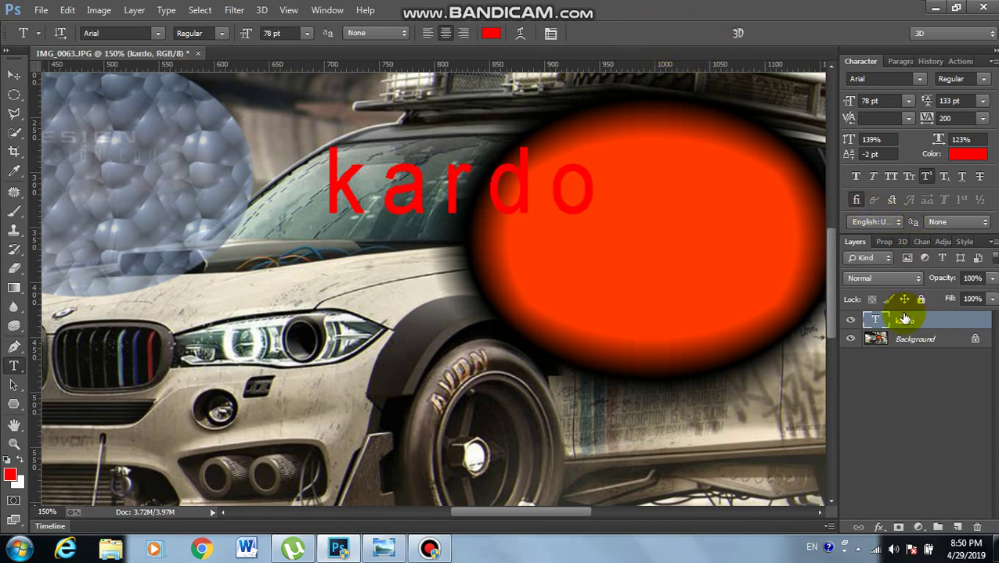
# Add a Gradient Overlay to kardo and set the gradient's left stop to blue #3000ff
pyautogui.click(878, 528)
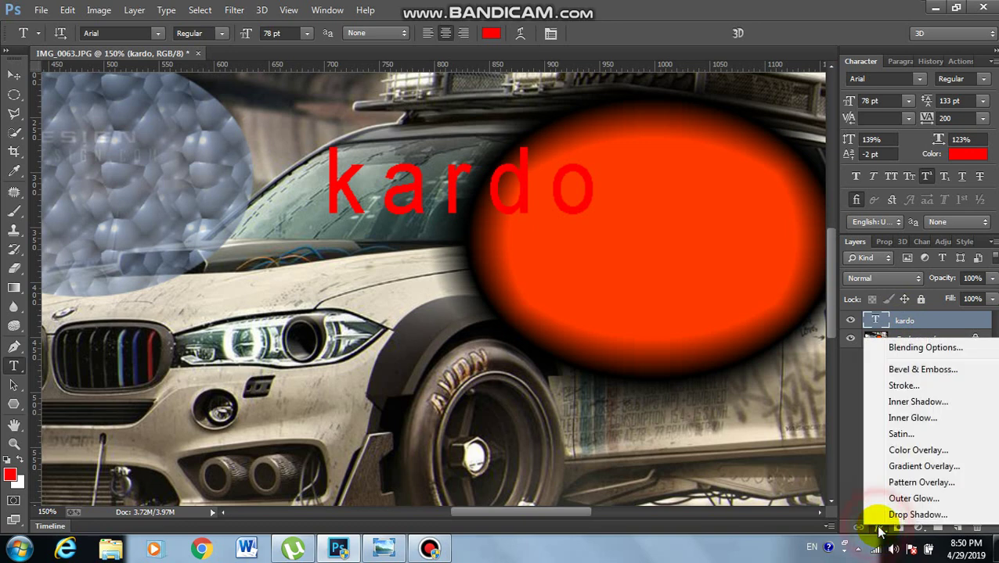
pyautogui.click(902, 470)
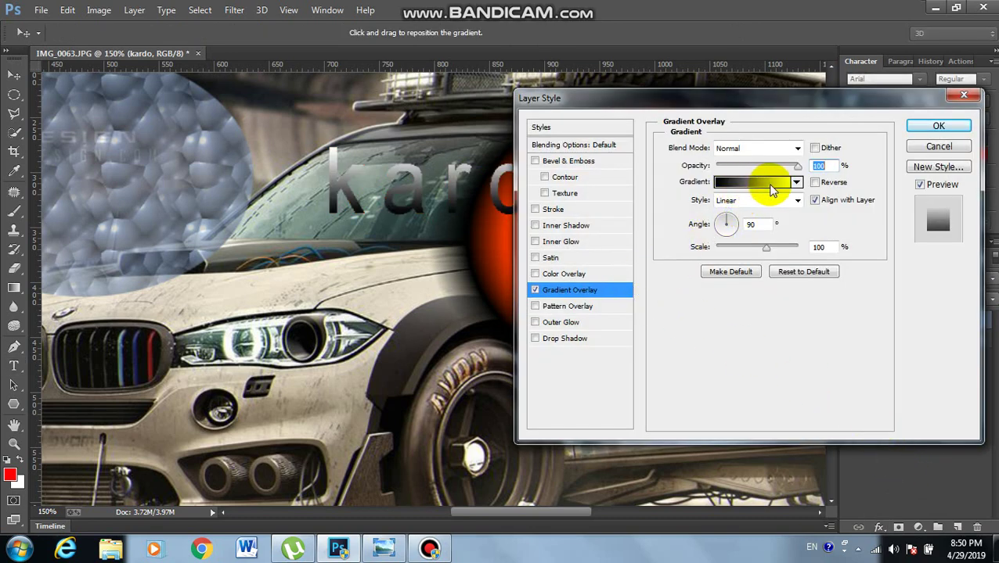
pyautogui.click(759, 184)
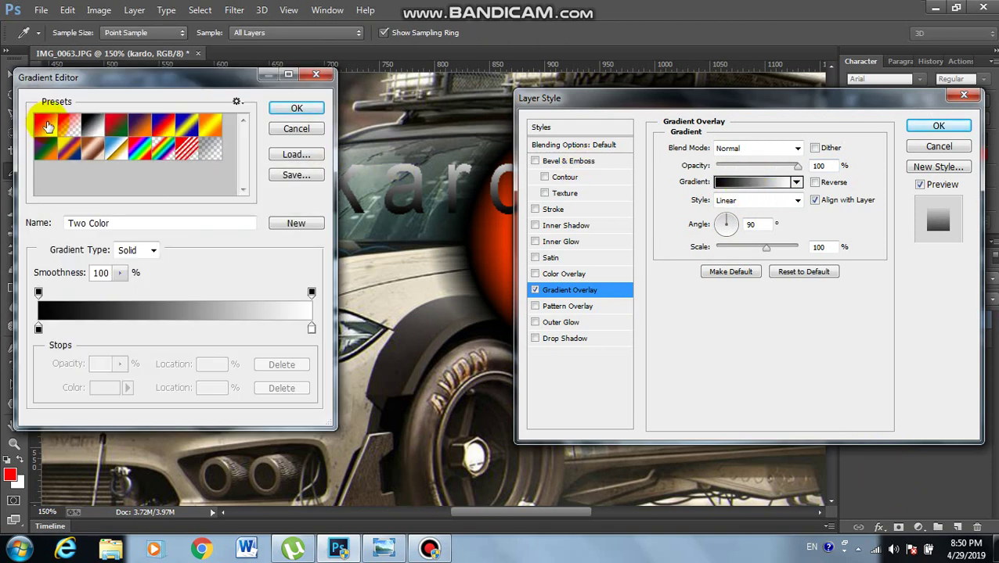
pyautogui.click(48, 127)
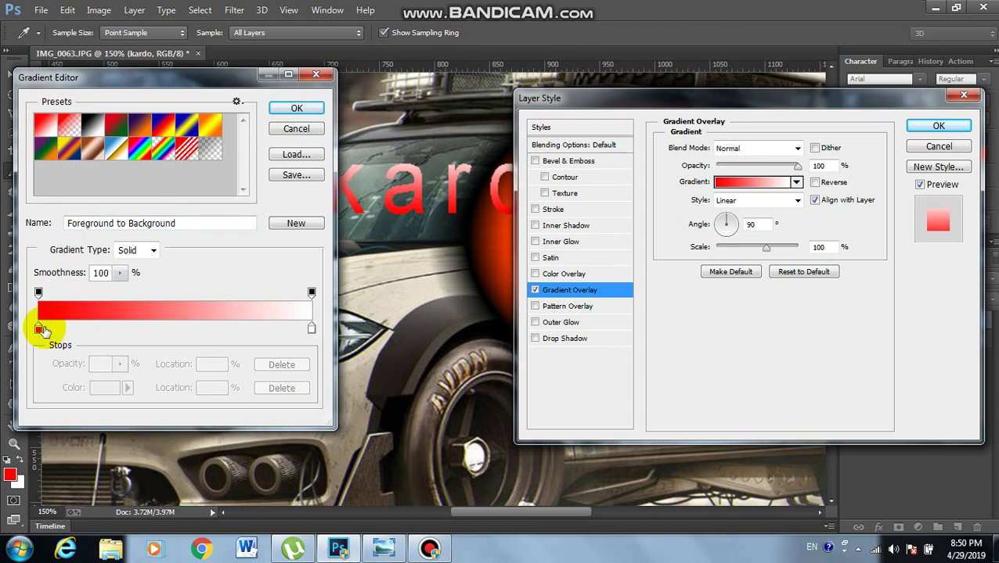
pyautogui.click(39, 329)
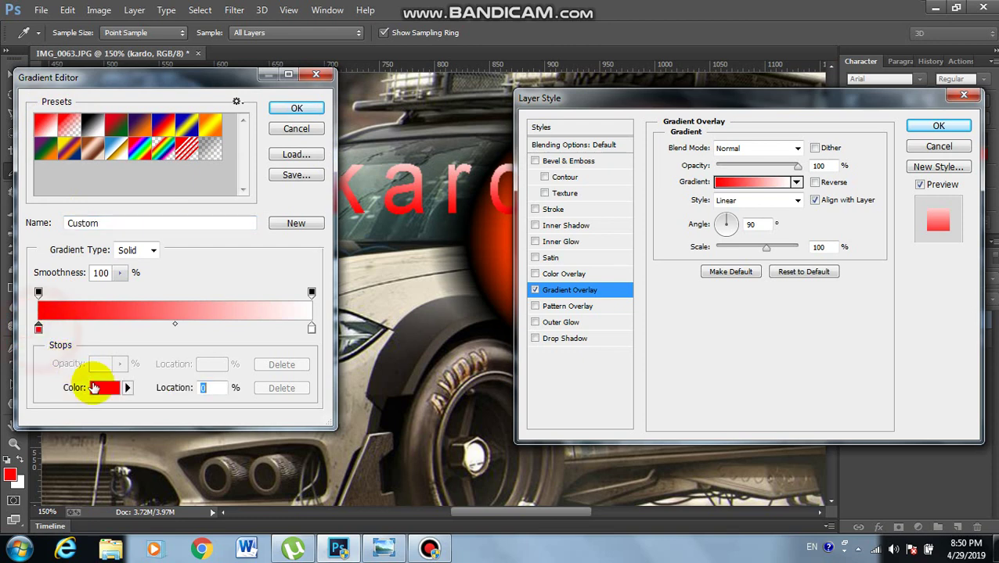
pyautogui.click(107, 389)
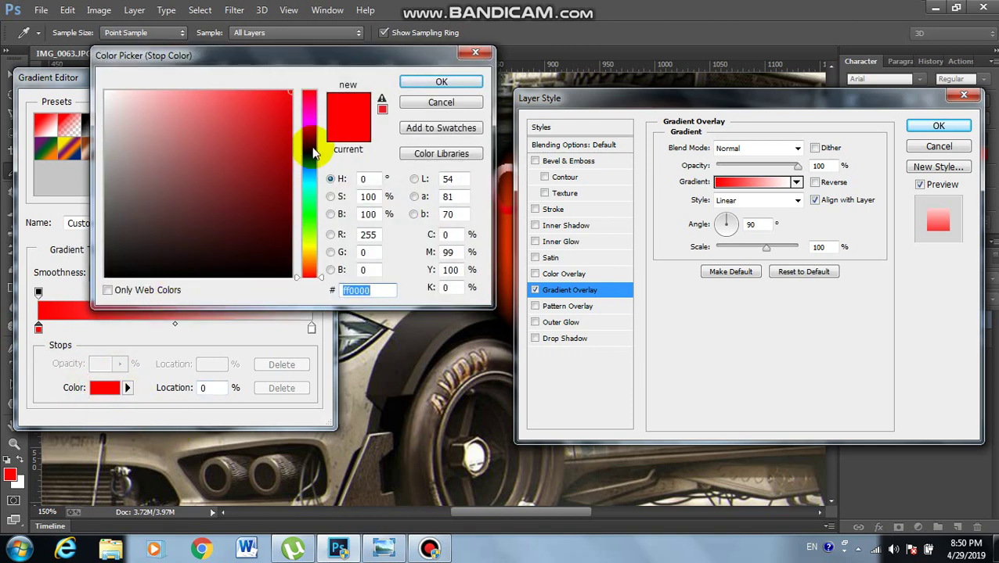
pyautogui.click(309, 148)
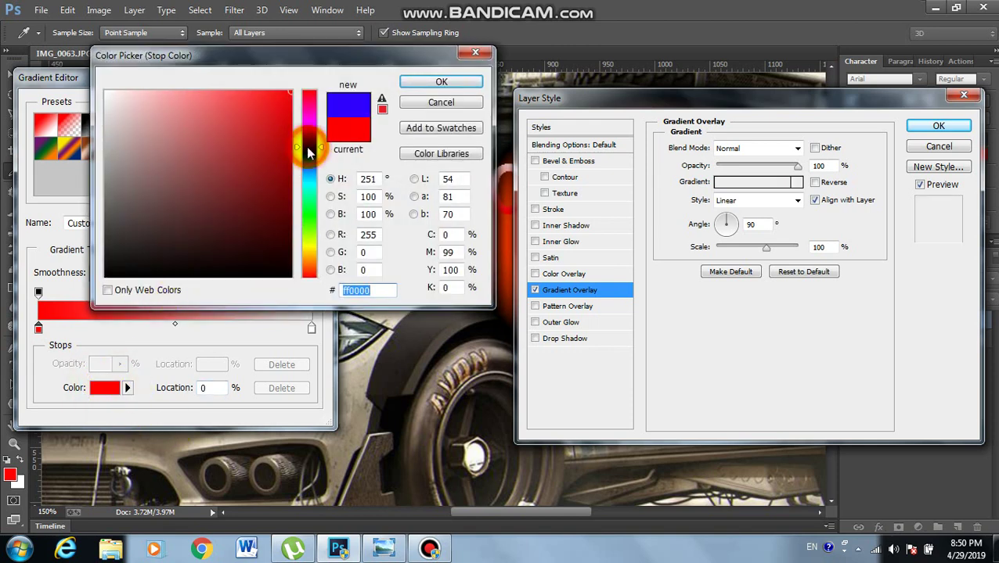
pyautogui.click(422, 86)
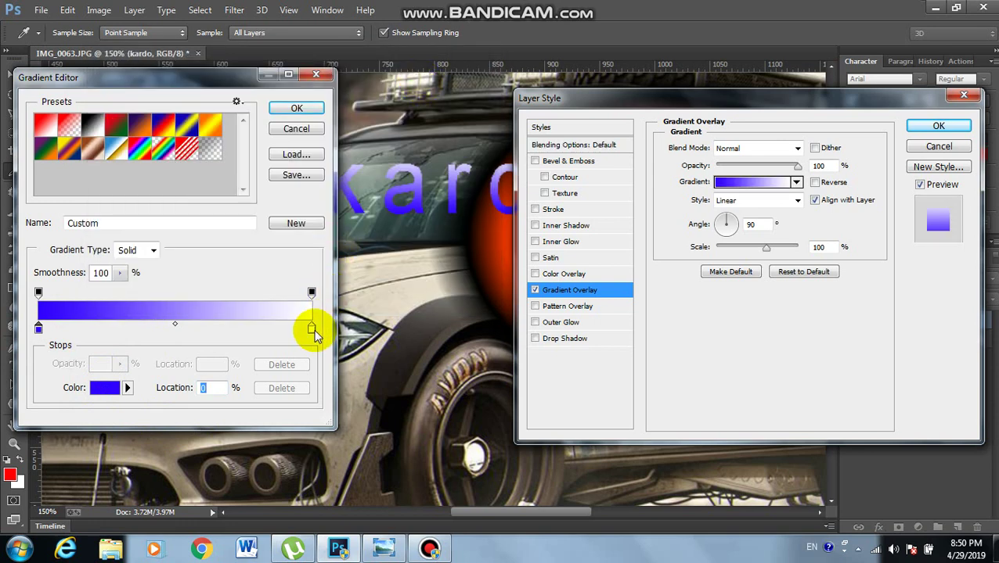
# Set the right stop to green #06ff00 and shift the gradient midpoint toward green
pyautogui.click(109, 389)
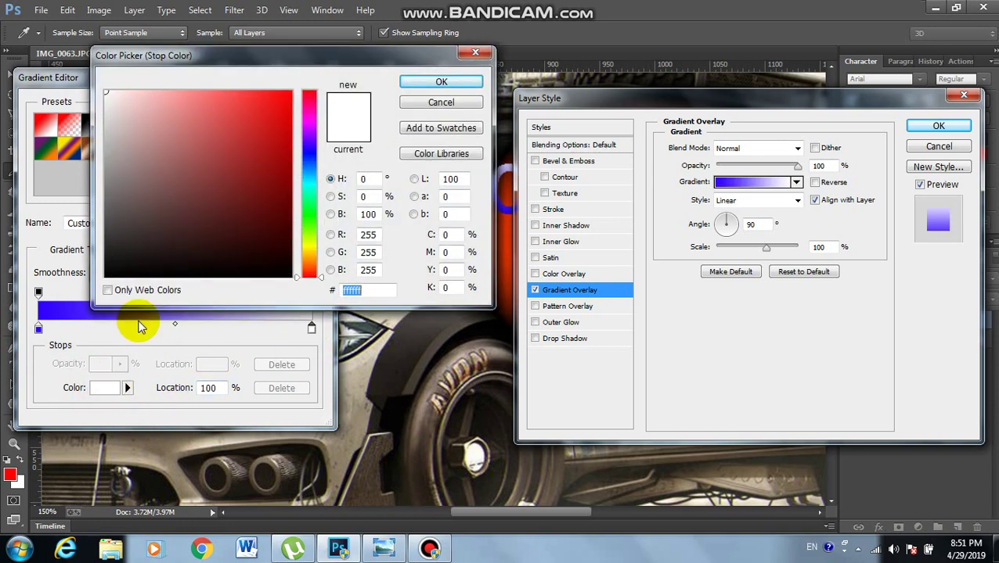
pyautogui.click(308, 215)
pyautogui.moveTo(257, 173); pyautogui.dragTo(317, 55)
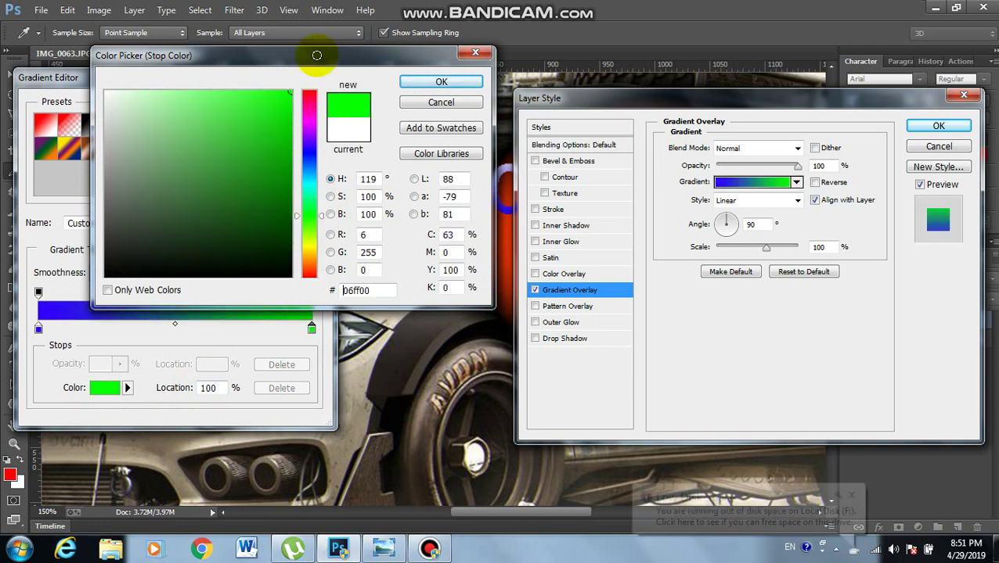
pyautogui.click(423, 82)
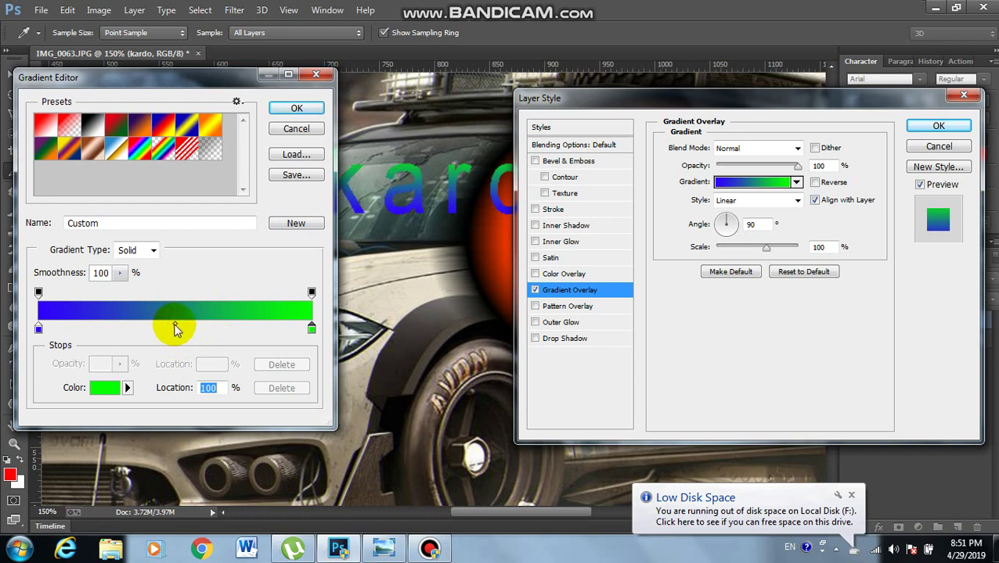
pyautogui.moveTo(175, 326); pyautogui.dragTo(194, 325)
pyautogui.moveTo(211, 323); pyautogui.dragTo(139, 327)
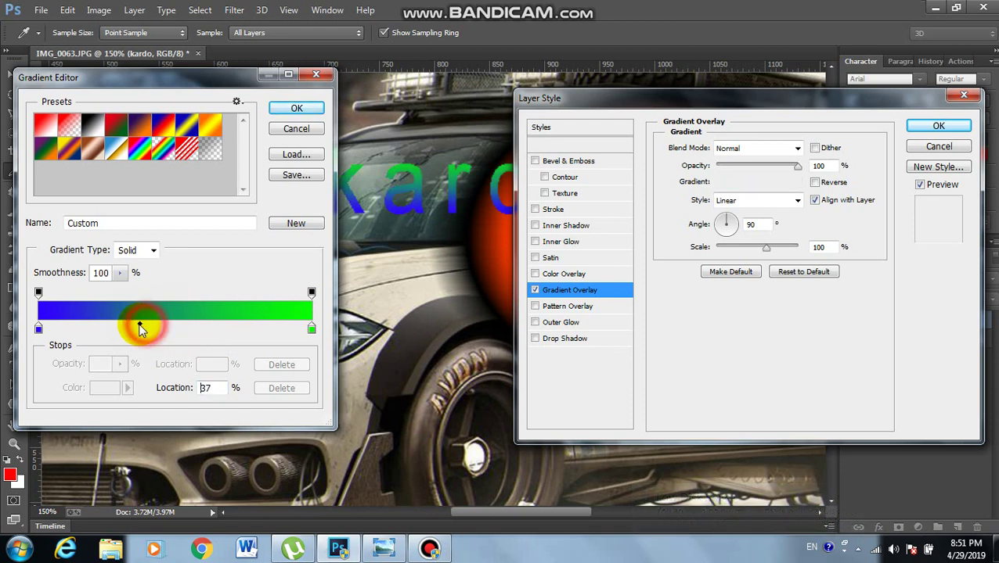
pyautogui.click(298, 110)
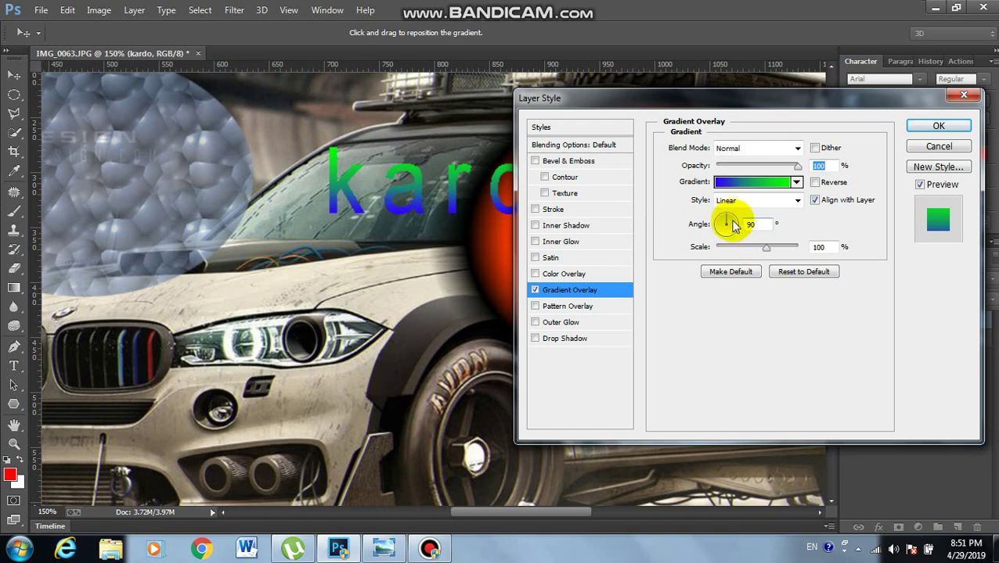
# Set the gradient overlay angle to 0° and apply it to the kardo text
pyautogui.moveTo(733, 225); pyautogui.dragTo(736, 227)
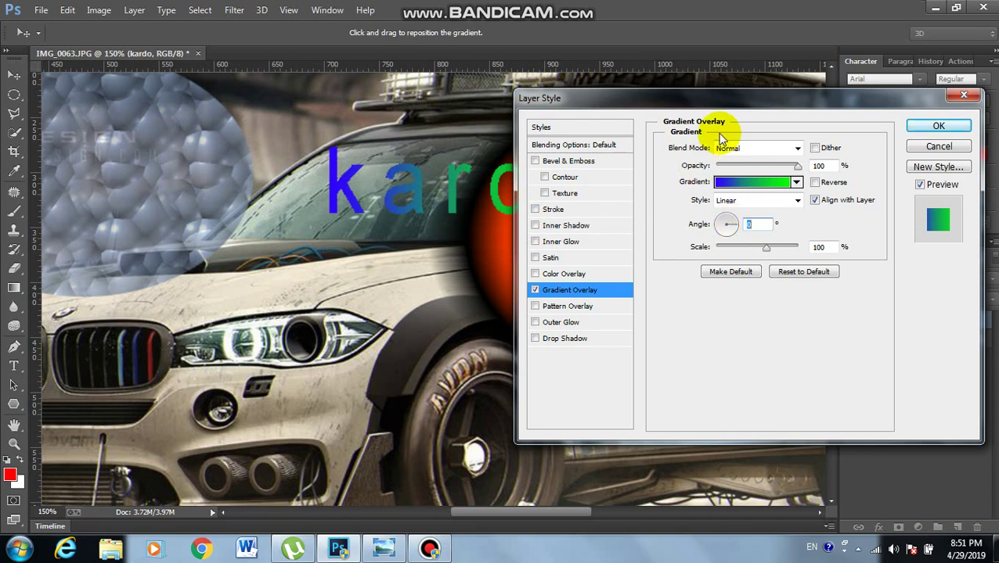
pyautogui.moveTo(713, 98); pyautogui.dragTo(658, 163)
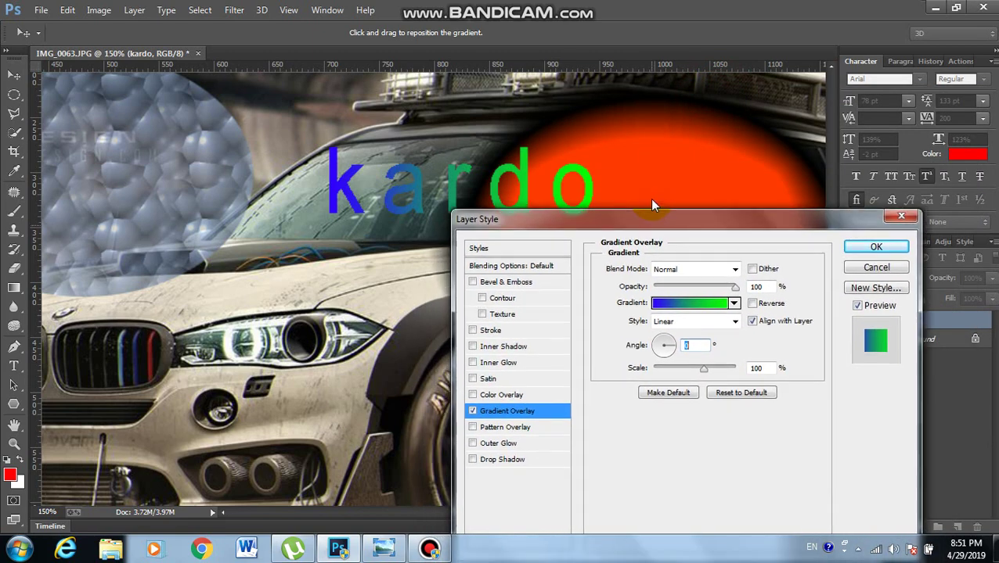
pyautogui.click(867, 192)
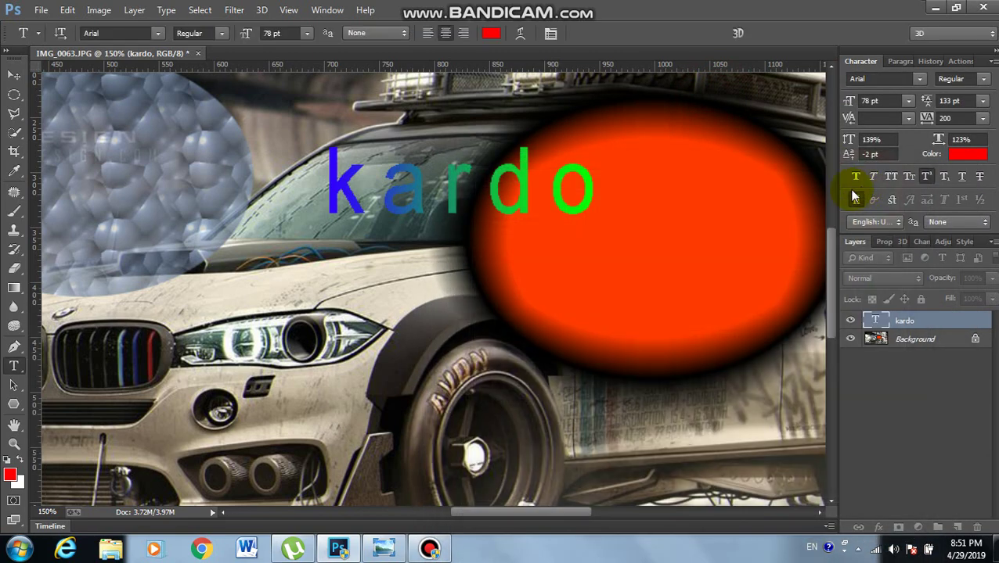